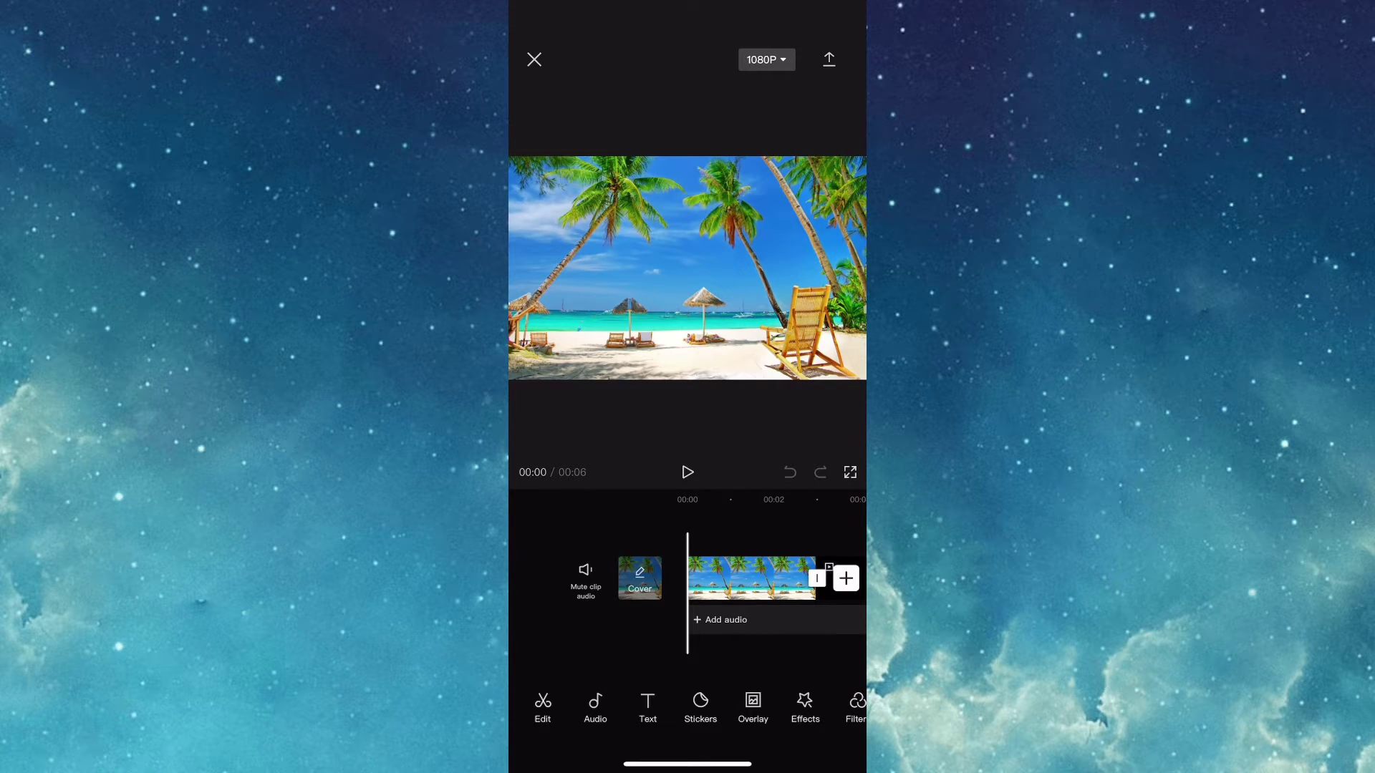
- Delete the black ending clip from the end of the timeline
mouse_move(774, 578)
mouse_down()
mouse_move(646, 577)
mouse_move(742, 578)
mouse_move(719, 578)
mouse_up()
click(731, 579)
click(806, 709)
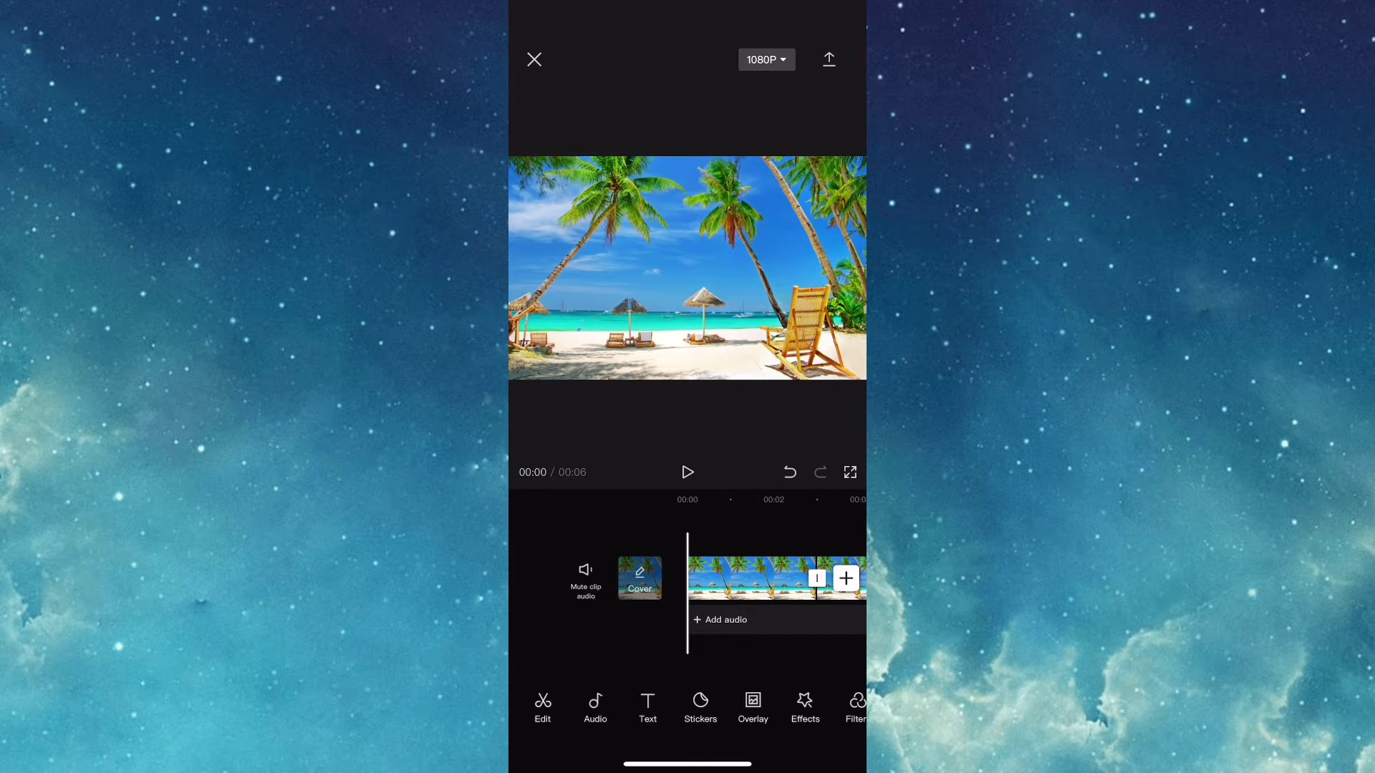
- Add the extracted sound track and play the video from about 00:03
click(595, 709)
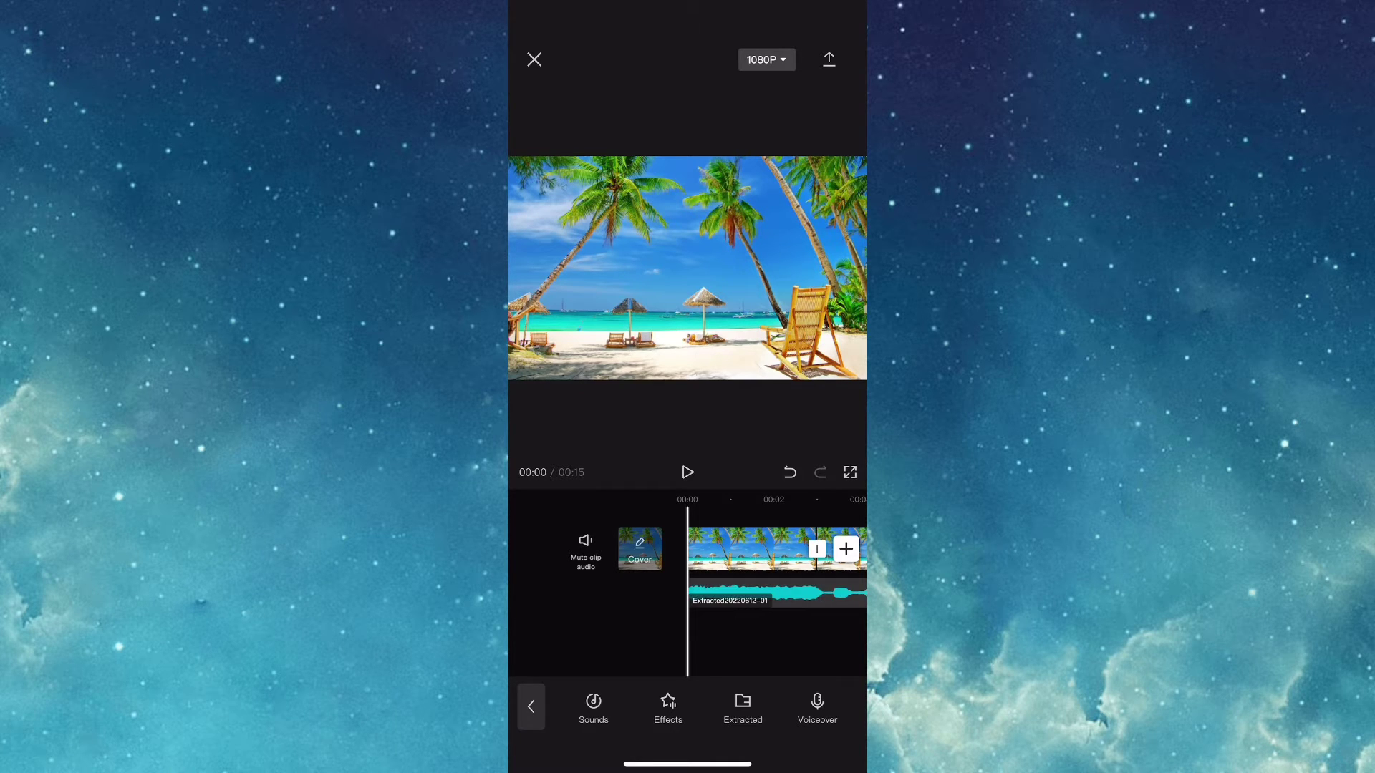
mouse_move(752, 554)
mouse_down()
mouse_move(639, 553)
mouse_move(761, 553)
mouse_up()
click(687, 472)
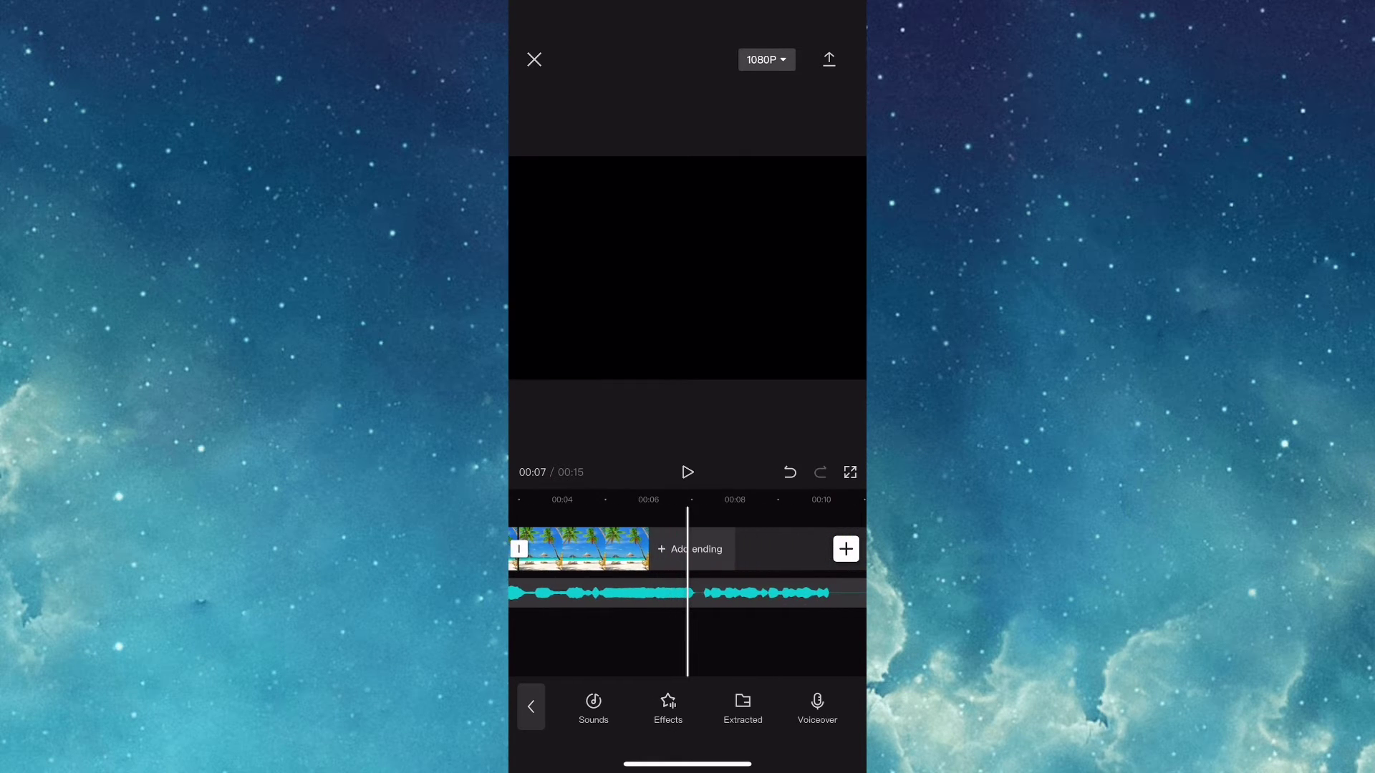
click(581, 549)
- Review playback from about 00:05 and 00:06, then pause
mouse_move(752, 553)
mouse_down()
mouse_move(611, 552)
mouse_move(688, 554)
mouse_up()
click(687, 472)
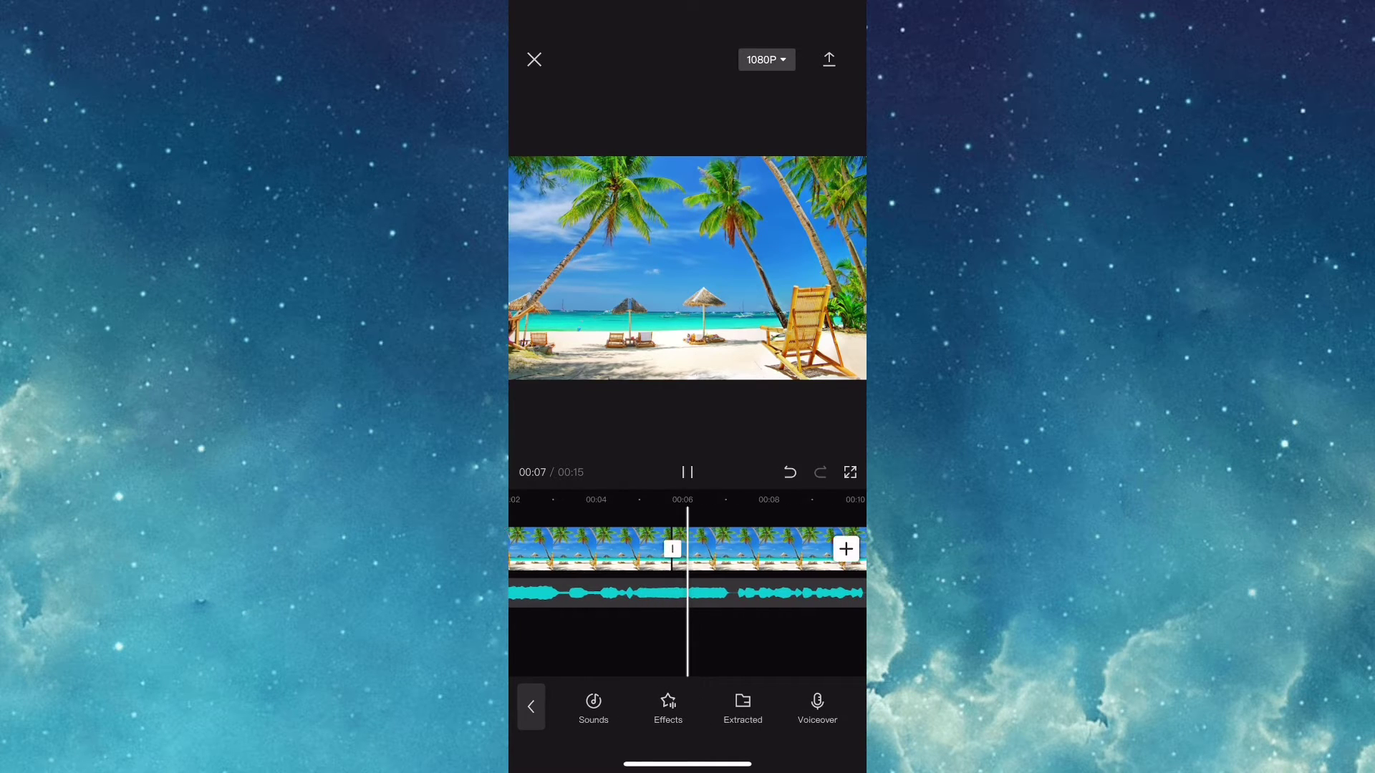
click(688, 472)
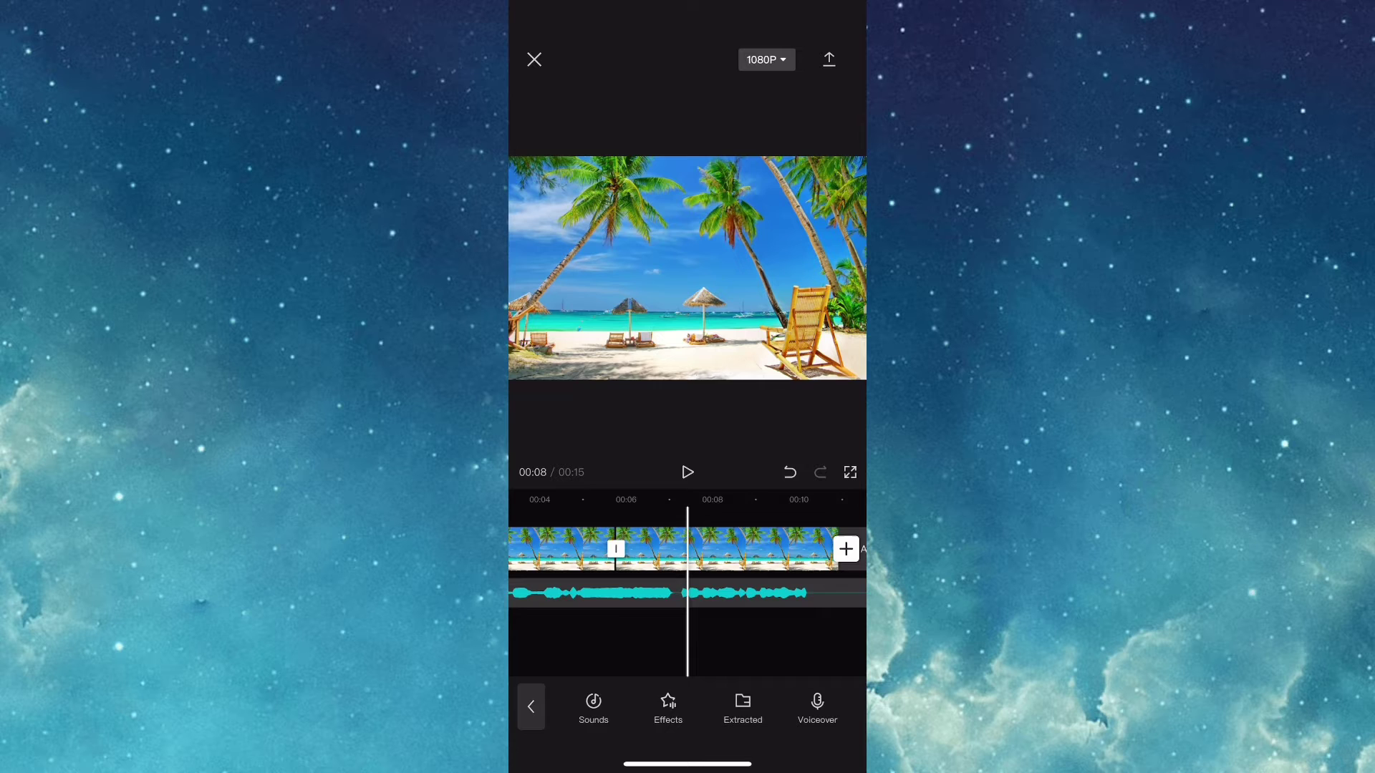
click(645, 549)
mouse_move(645, 554)
mouse_down()
mouse_move(730, 553)
mouse_move(667, 554)
mouse_up()
click(688, 471)
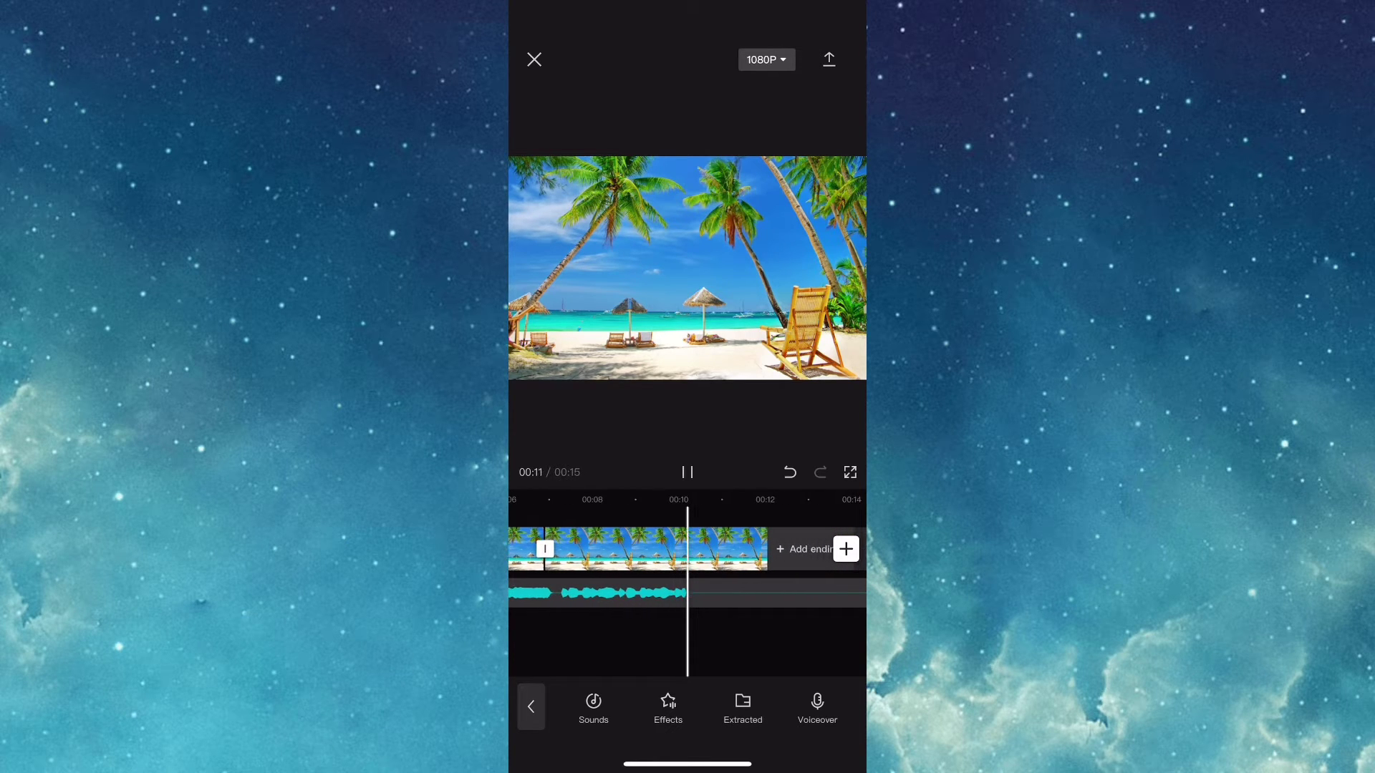
click(688, 471)
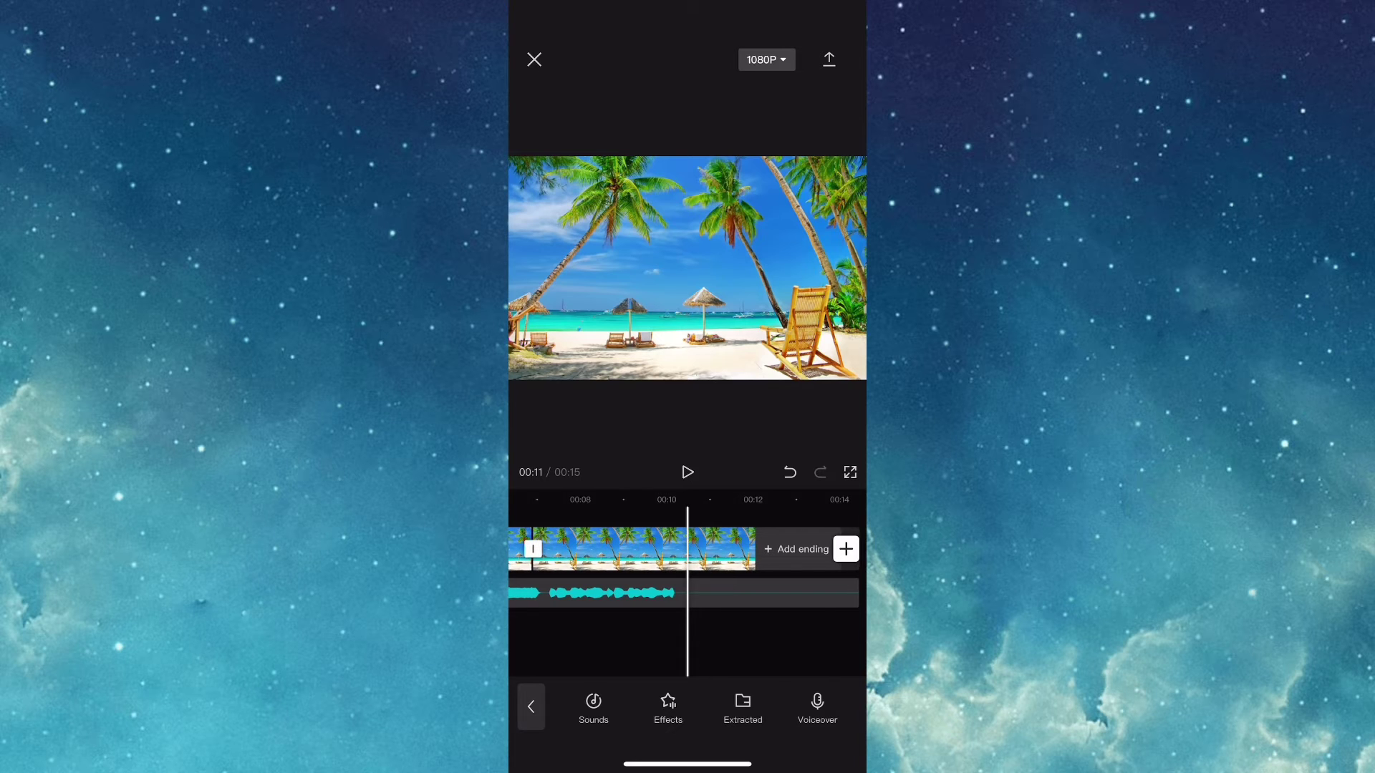
- Split the extracted audio and video at the playhead, deleting the later audio
click(752, 597)
click(806, 709)
click(644, 549)
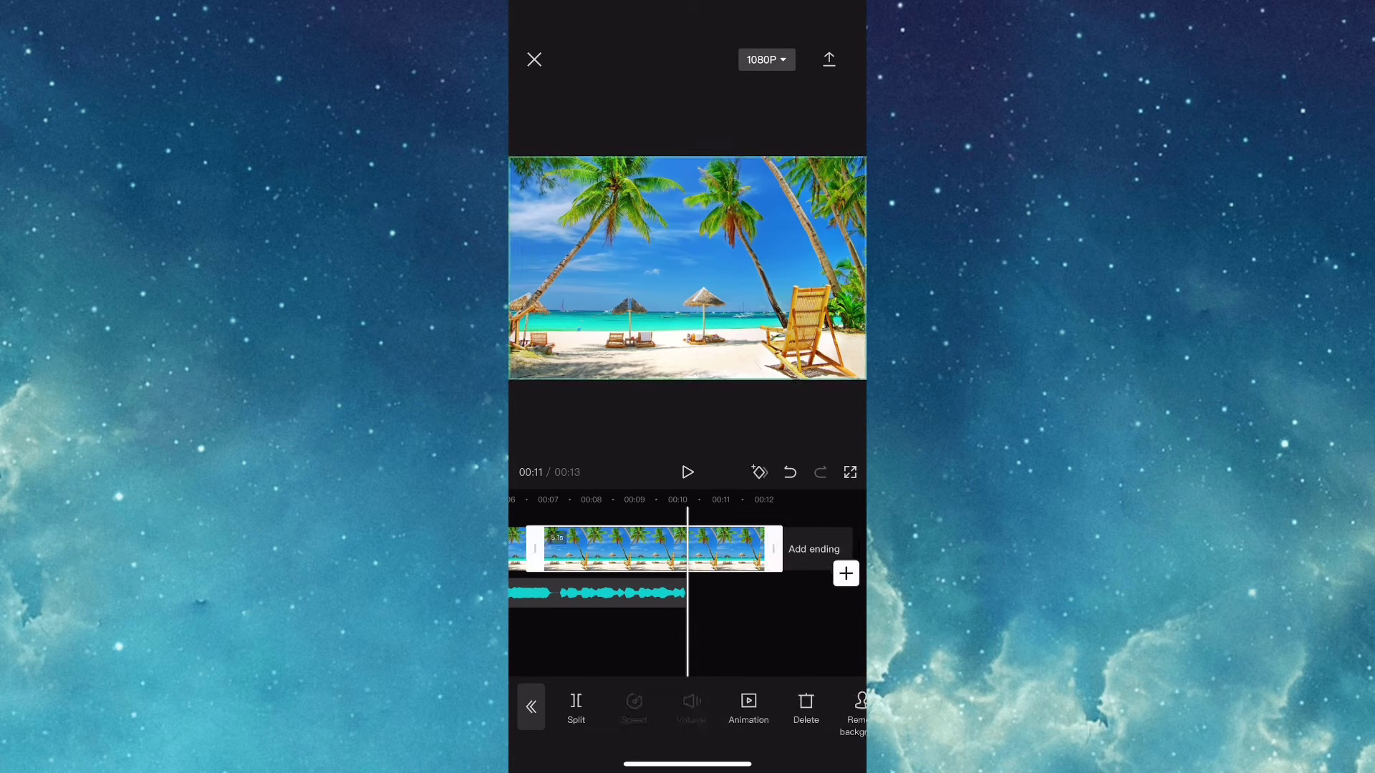
click(574, 710)
click(806, 709)
scroll(688, 560, left, 5)
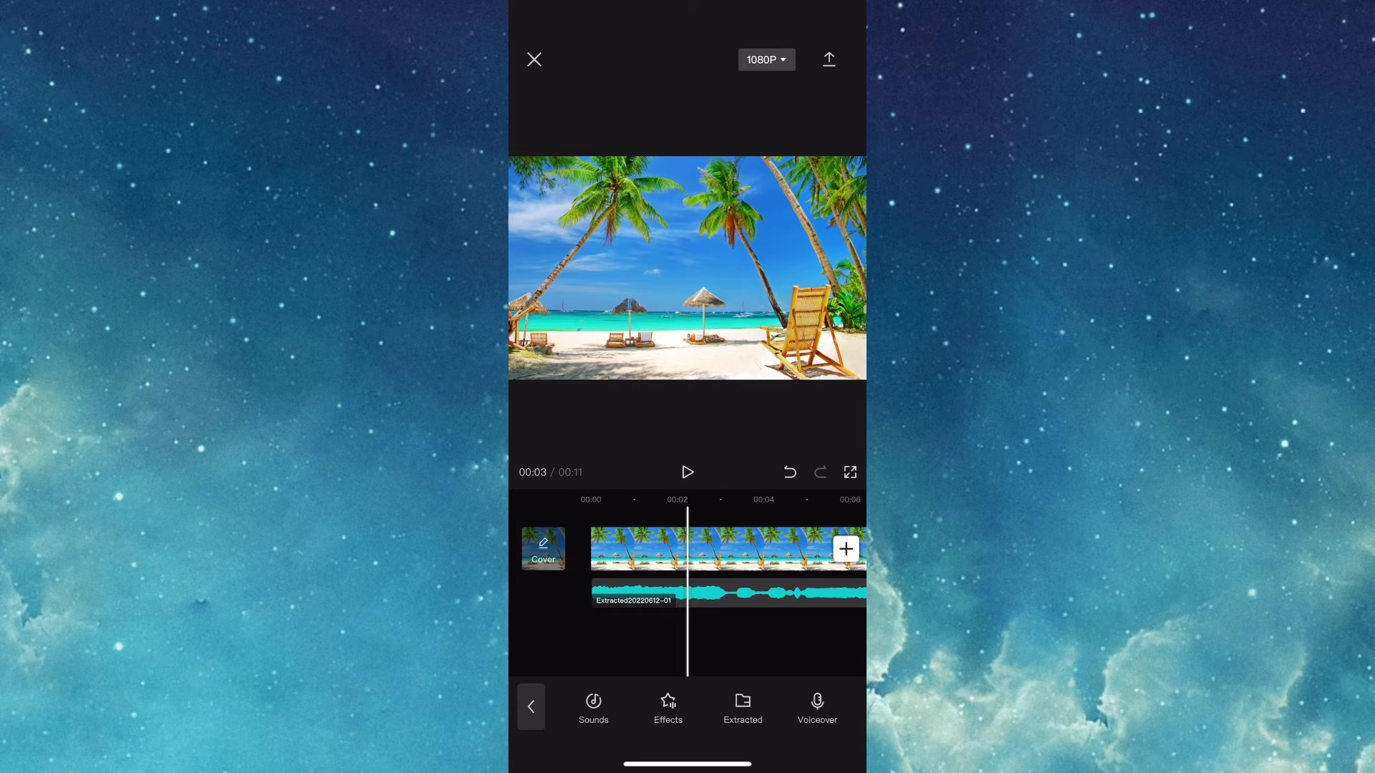
- Shrink the first beach clip to a small centred image
click(623, 550)
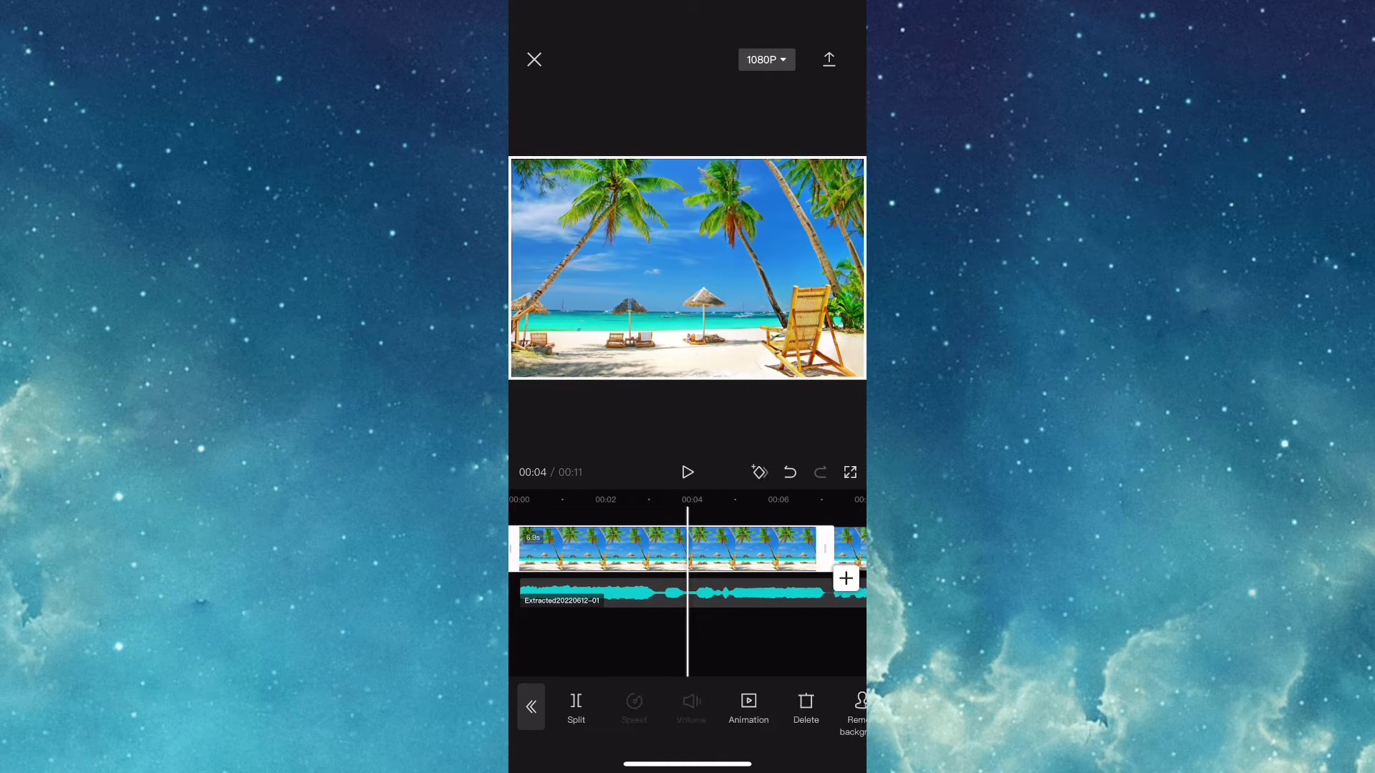
drag(817, 344, 714, 285)
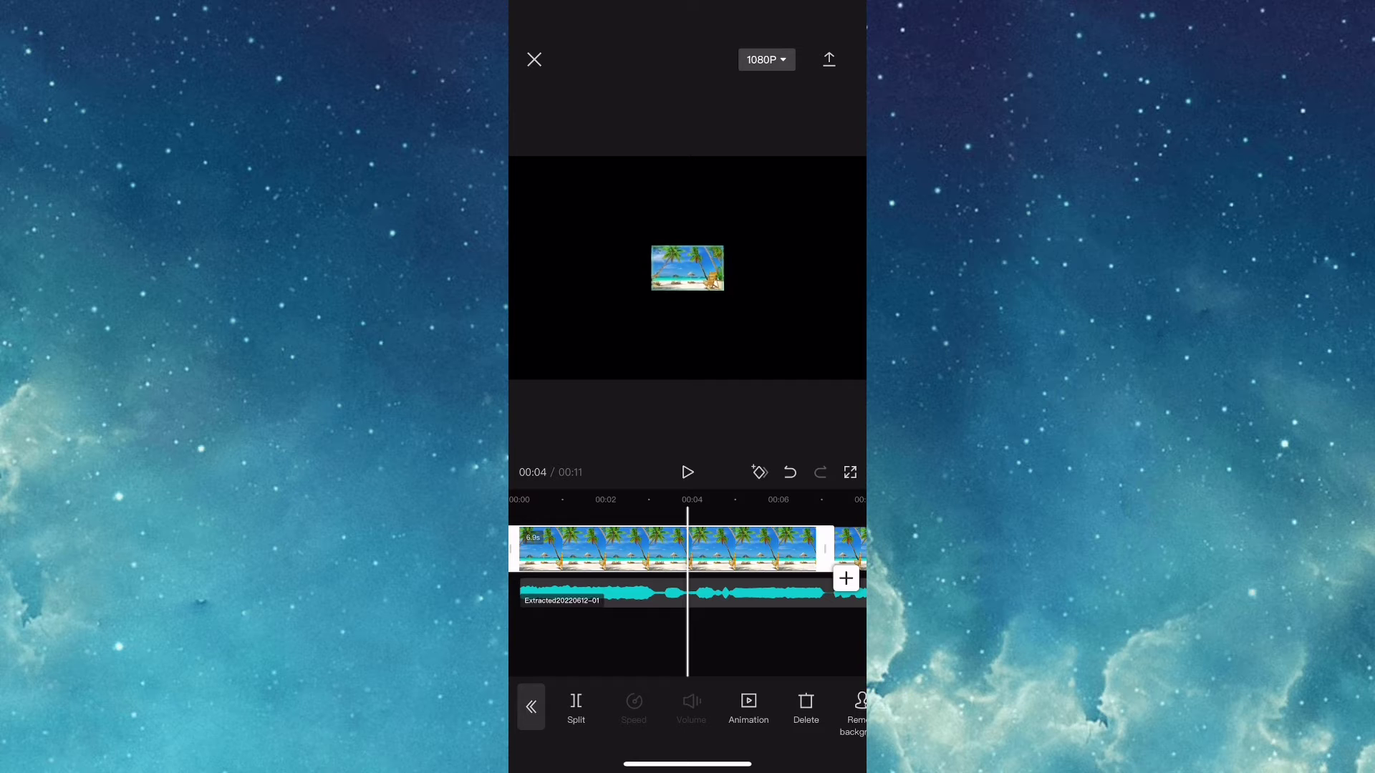
click(689, 646)
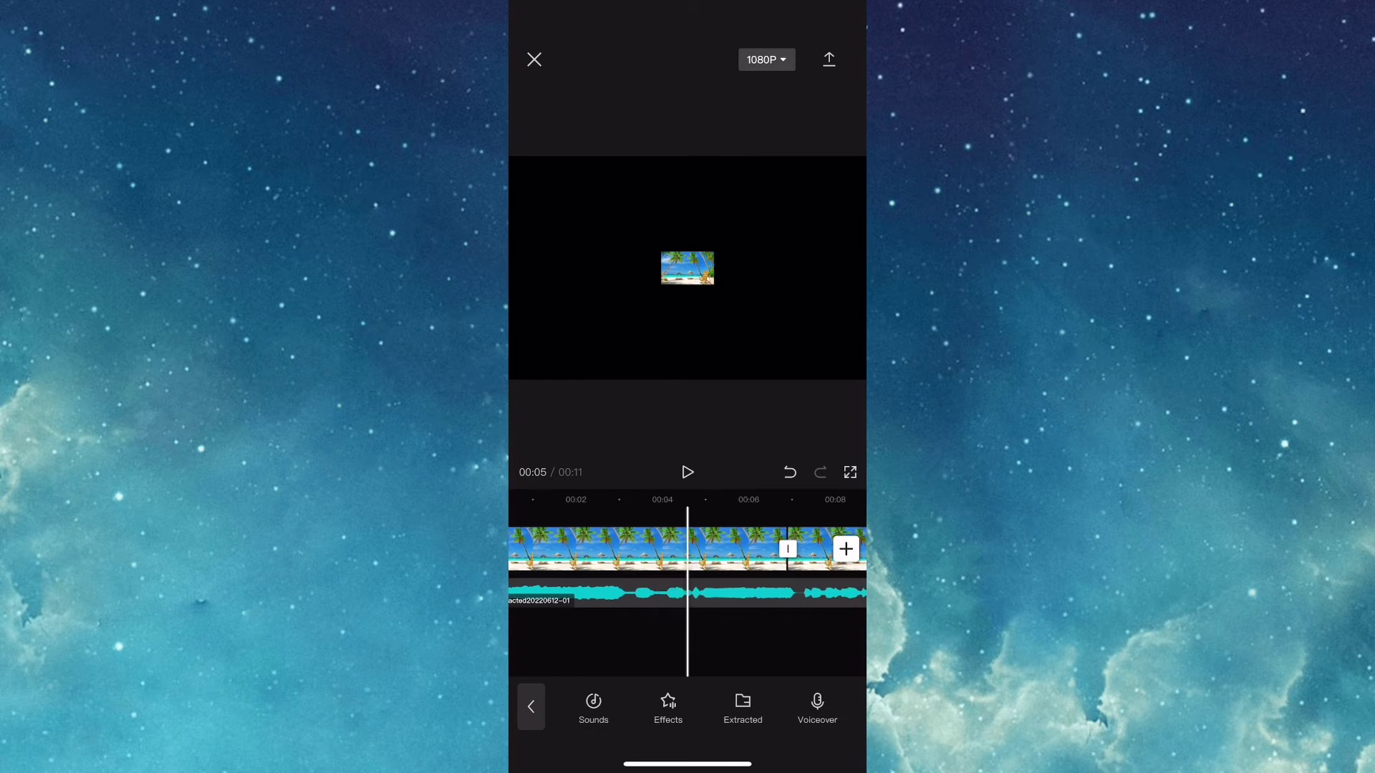
drag(752, 634, 623, 634)
- Split the audio again and delete the second beach clip and leftover audio
click(752, 593)
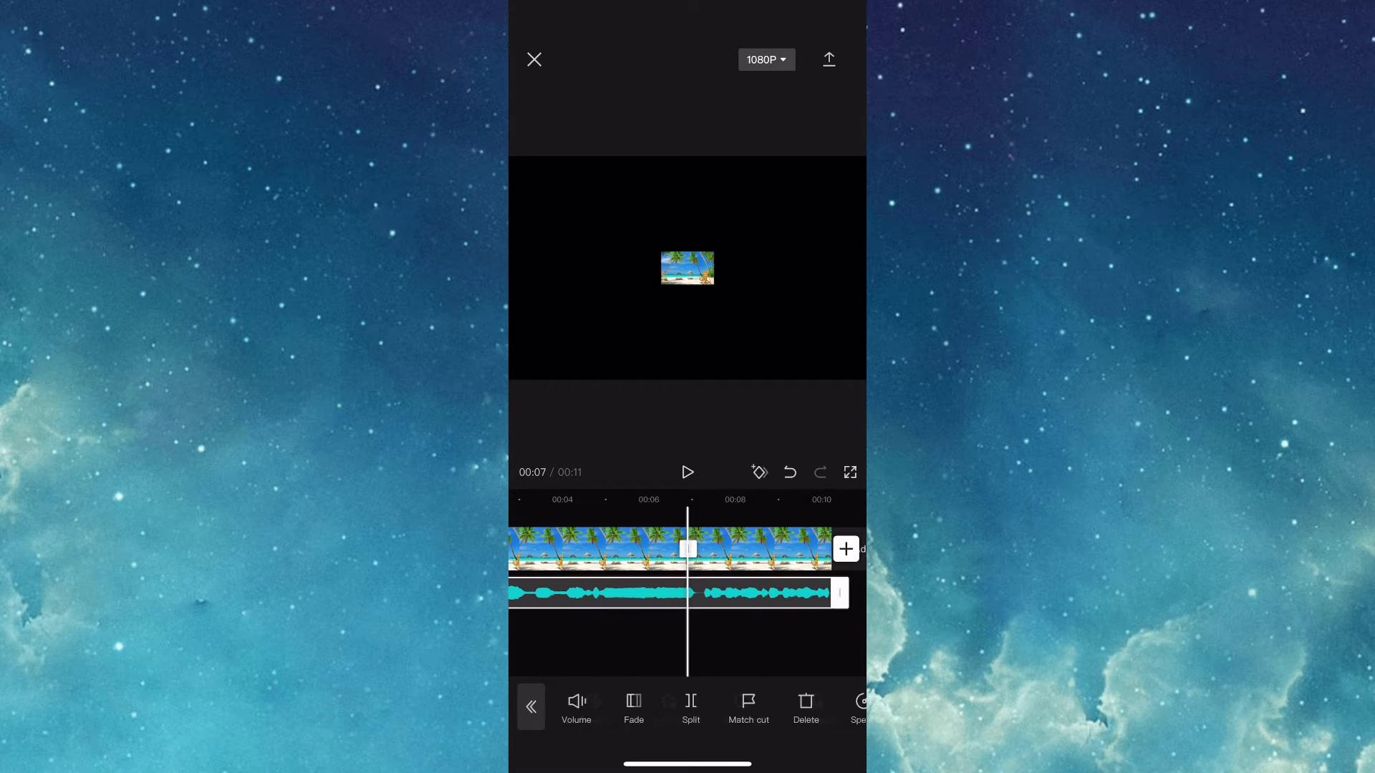
click(691, 706)
click(687, 644)
drag(645, 645, 704, 634)
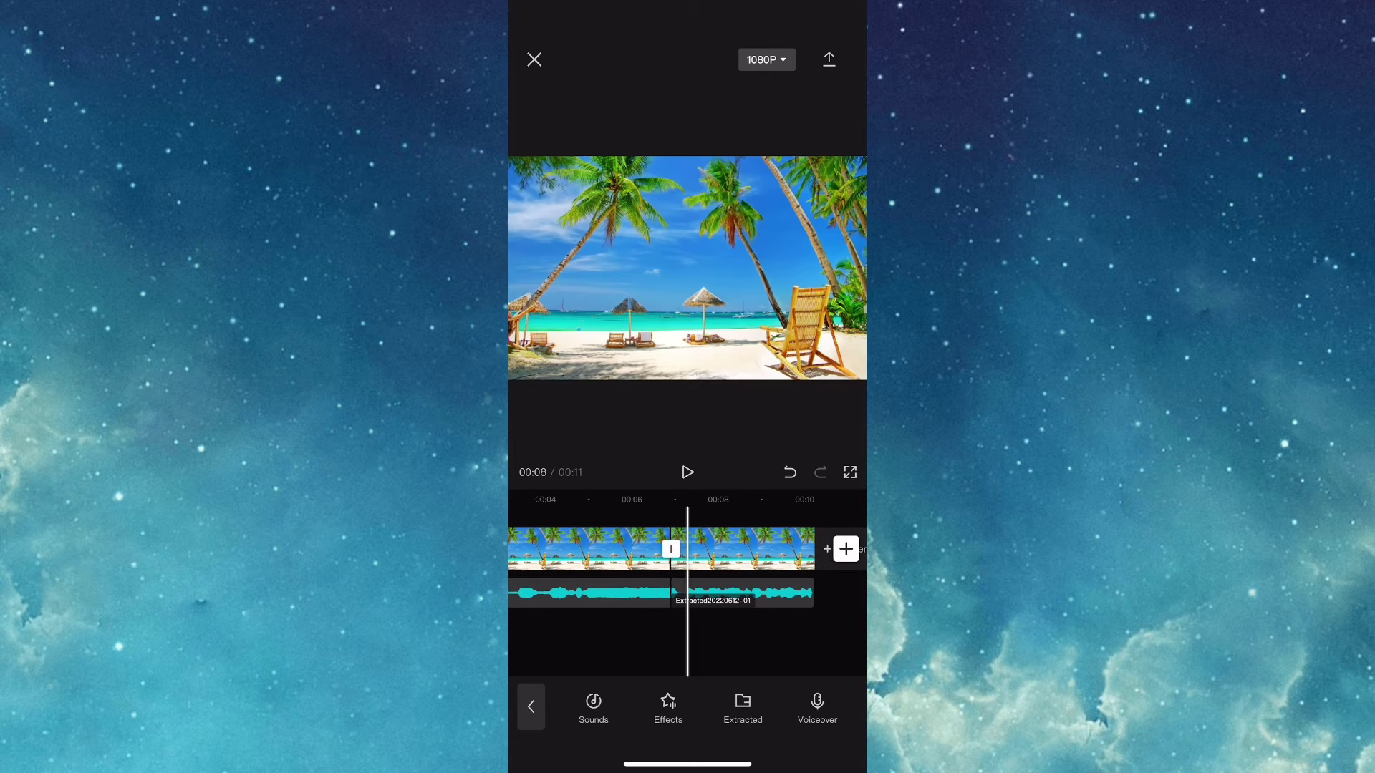
click(741, 549)
click(806, 707)
click(742, 593)
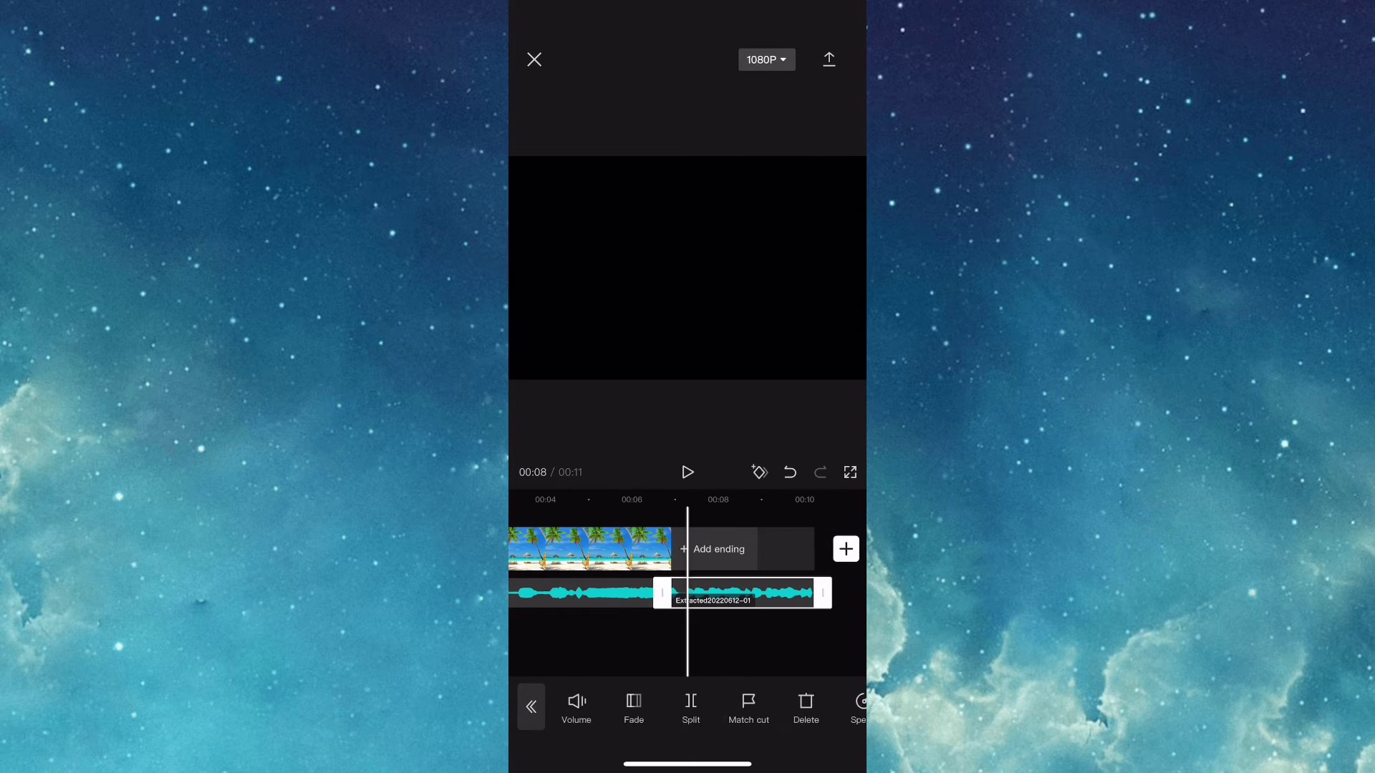
click(806, 707)
click(767, 60)
- Set the export resolution to 480P and the frame rate to 24 fps
drag(742, 130, 524, 130)
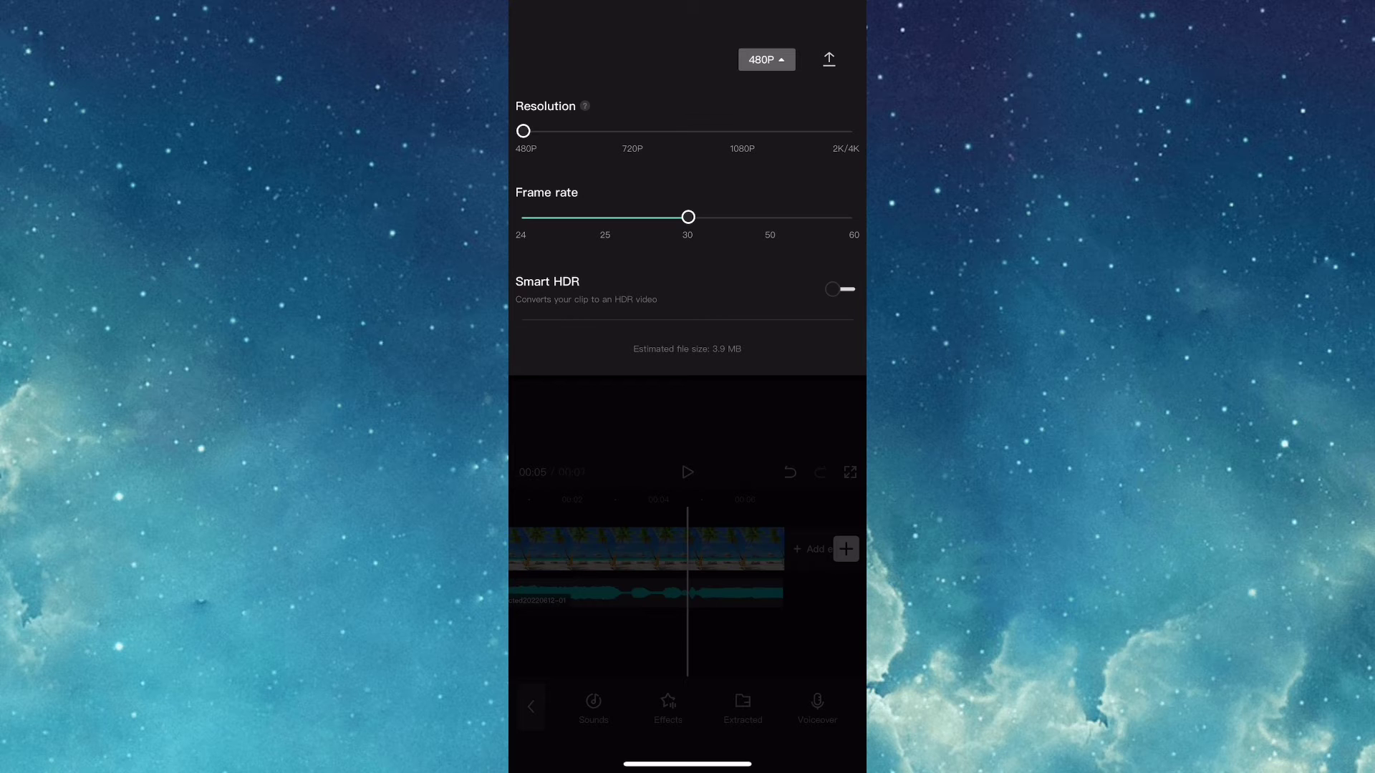
drag(687, 217, 520, 218)
click(765, 60)
- Export the video, return to the editor, and undo the last deletion
click(828, 60)
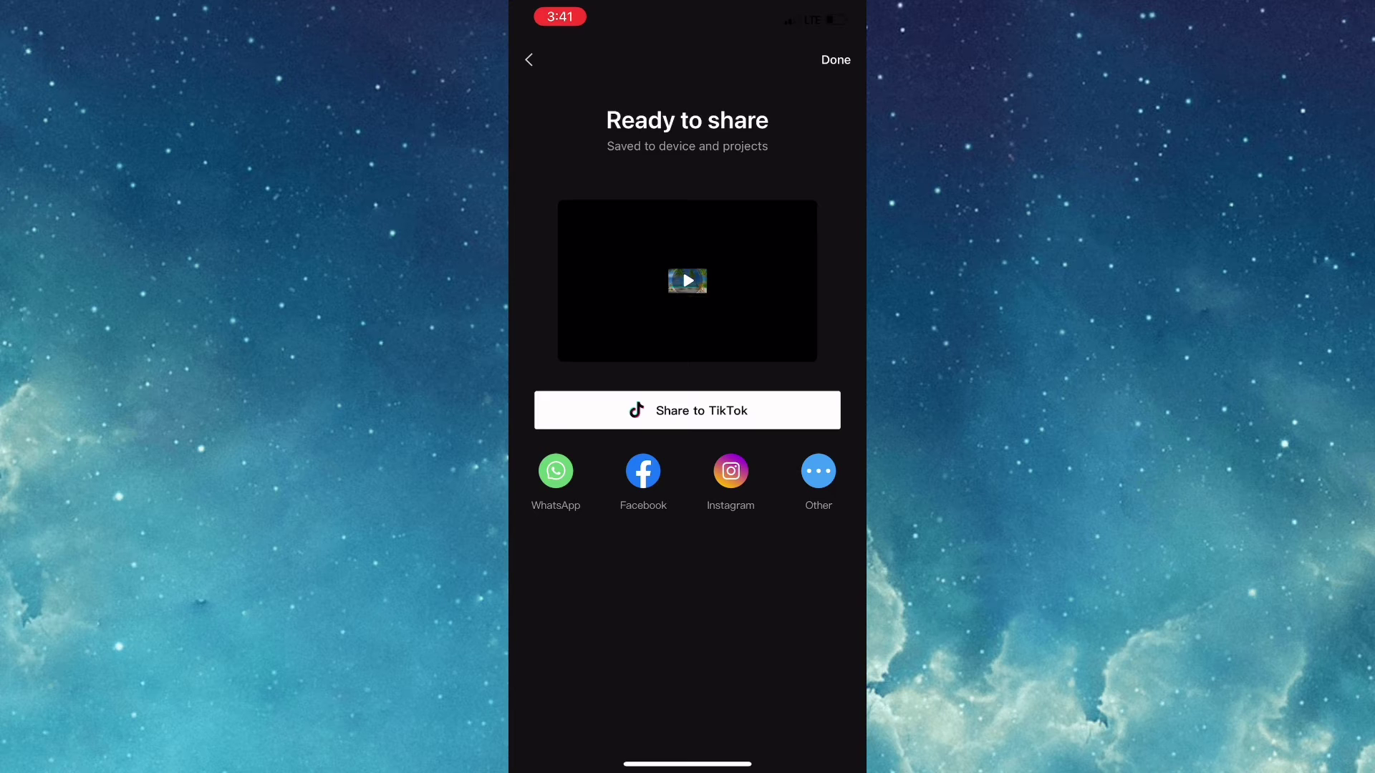
click(528, 59)
click(789, 472)
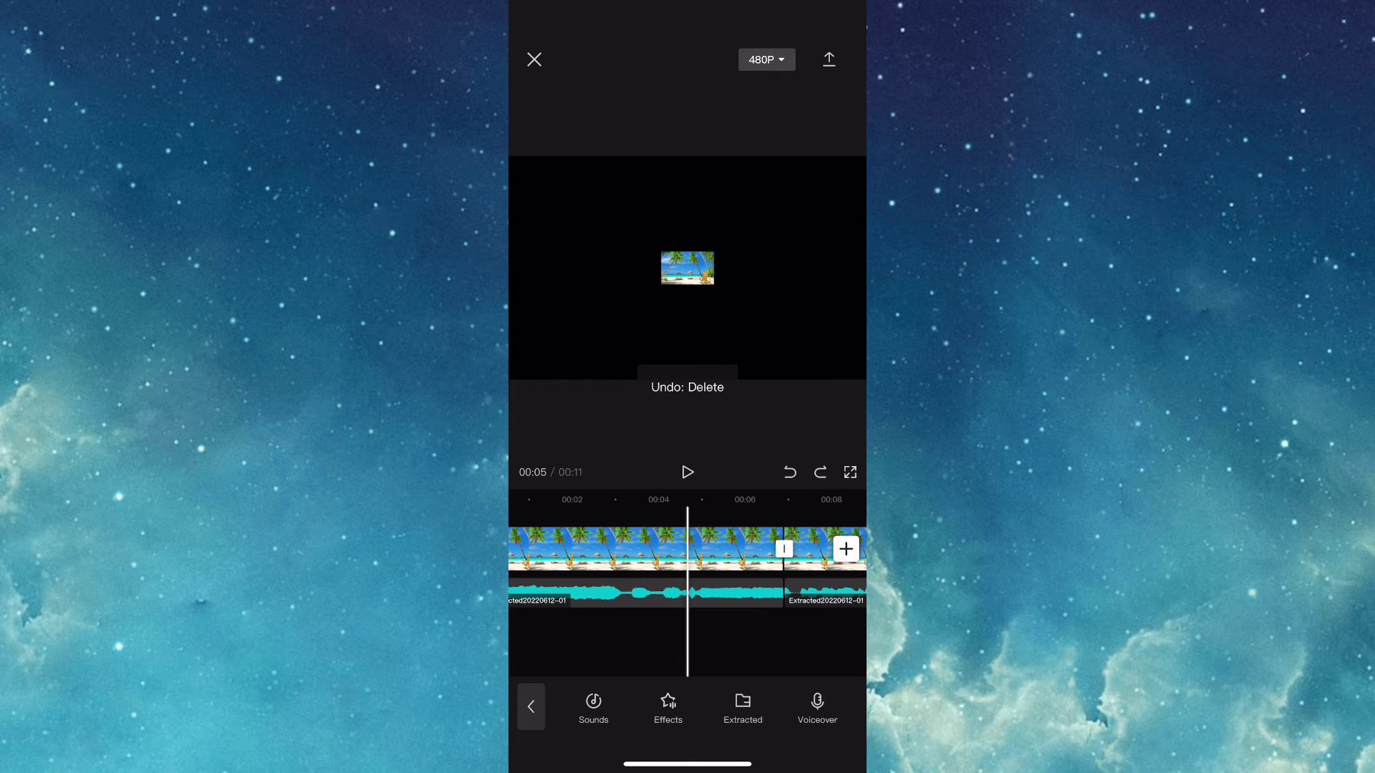
- Delete the video after 00:04, then undo the audio clip deletion
mouse_move(752, 559)
mouse_down()
mouse_move(656, 558)
mouse_move(730, 559)
mouse_up()
mouse_move(645, 559)
mouse_down()
mouse_move(774, 558)
mouse_move(666, 558)
mouse_up()
click(601, 548)
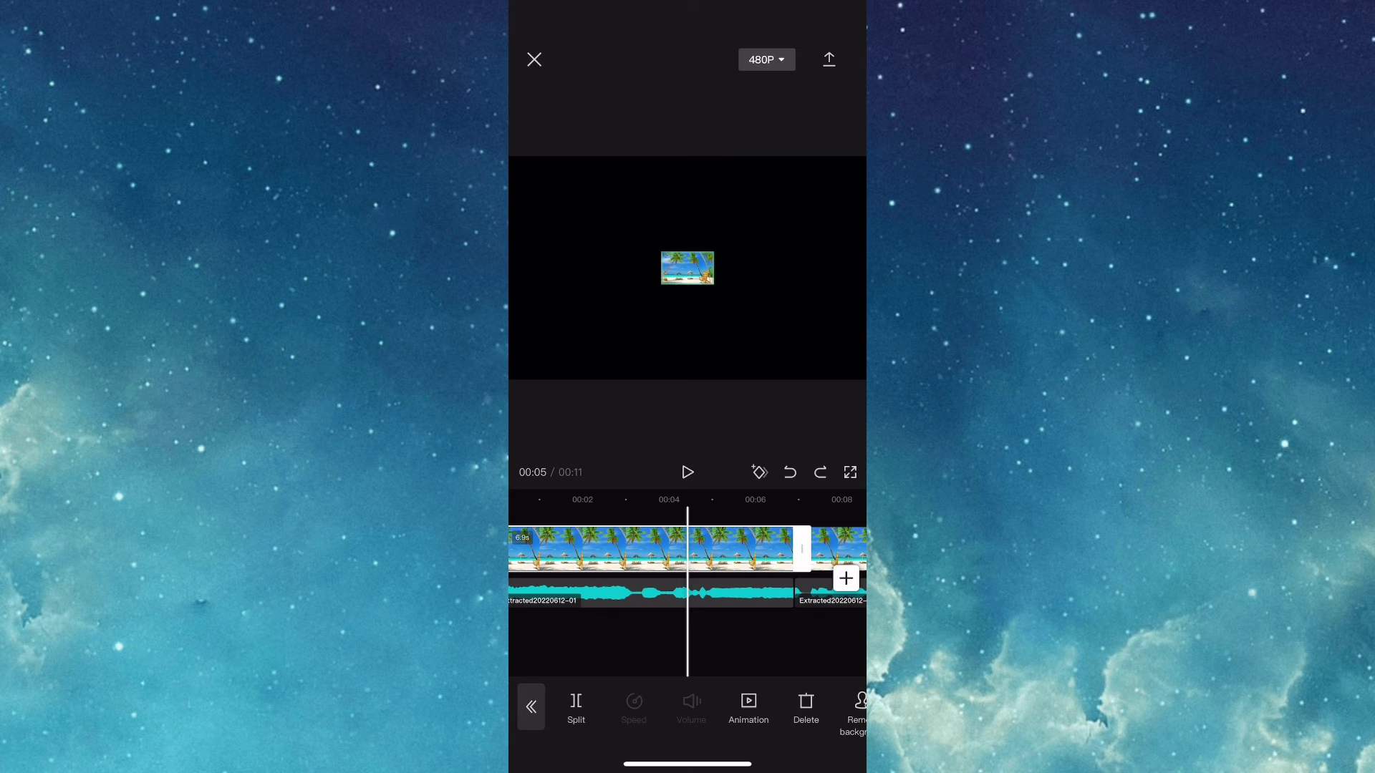
click(812, 704)
click(645, 594)
click(790, 471)
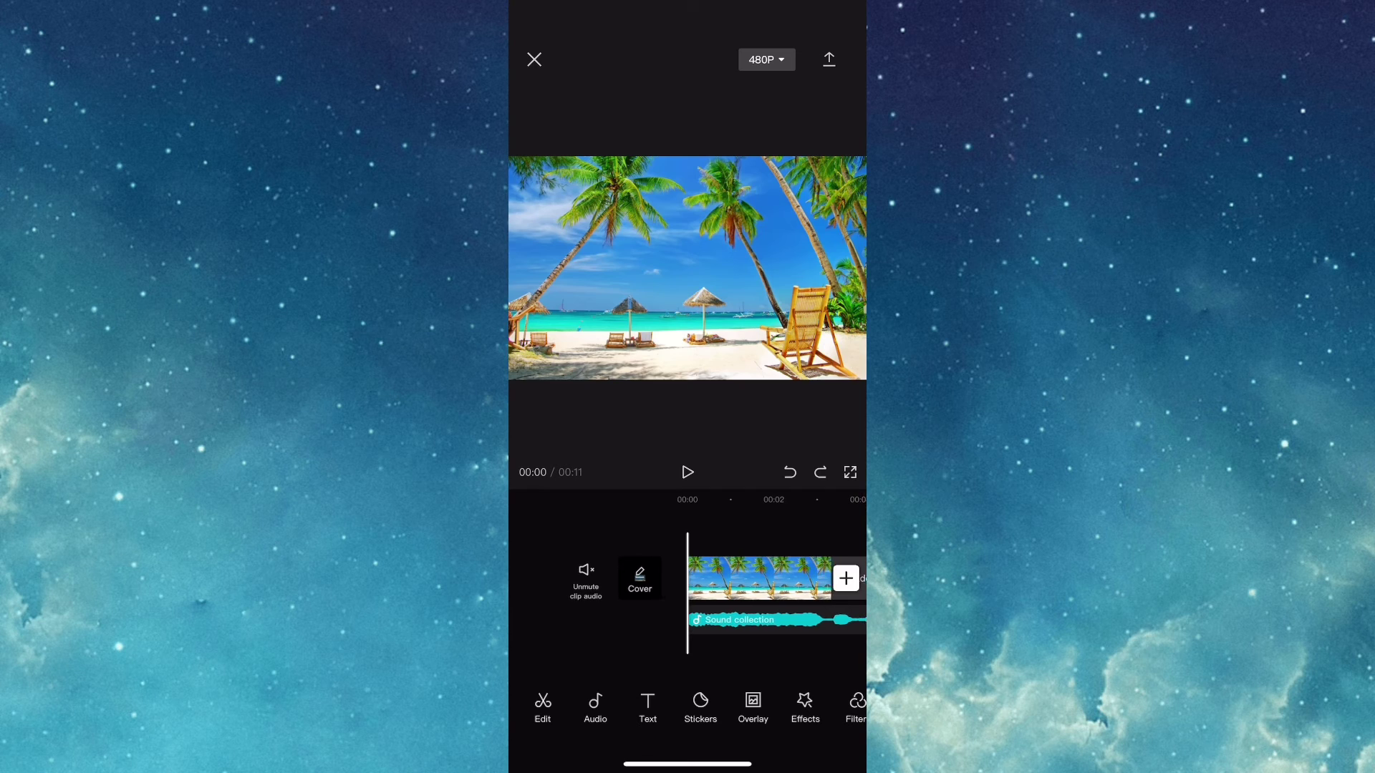
- Swap in the tiny exported beach clip and enlarge it to fill the frame
drag(816, 344, 714, 285)
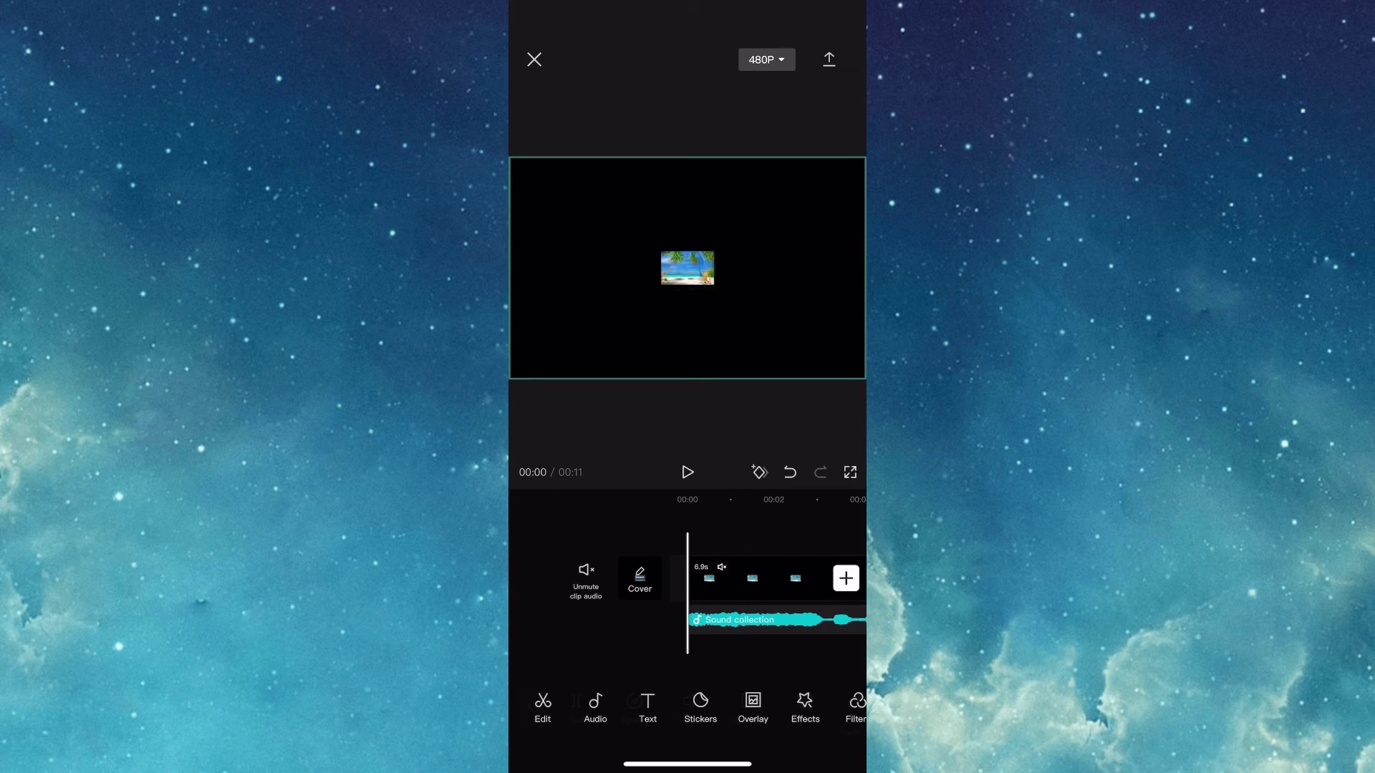
click(763, 581)
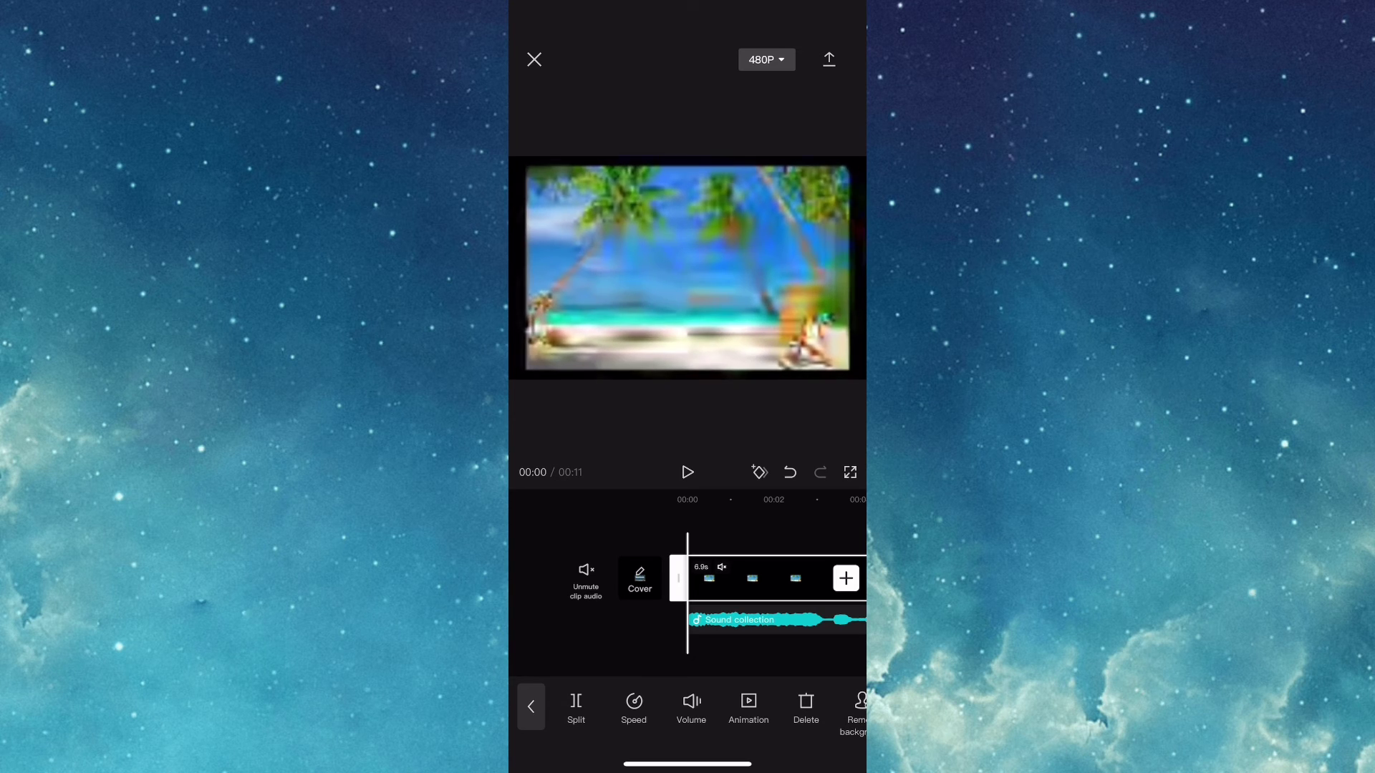
click(530, 707)
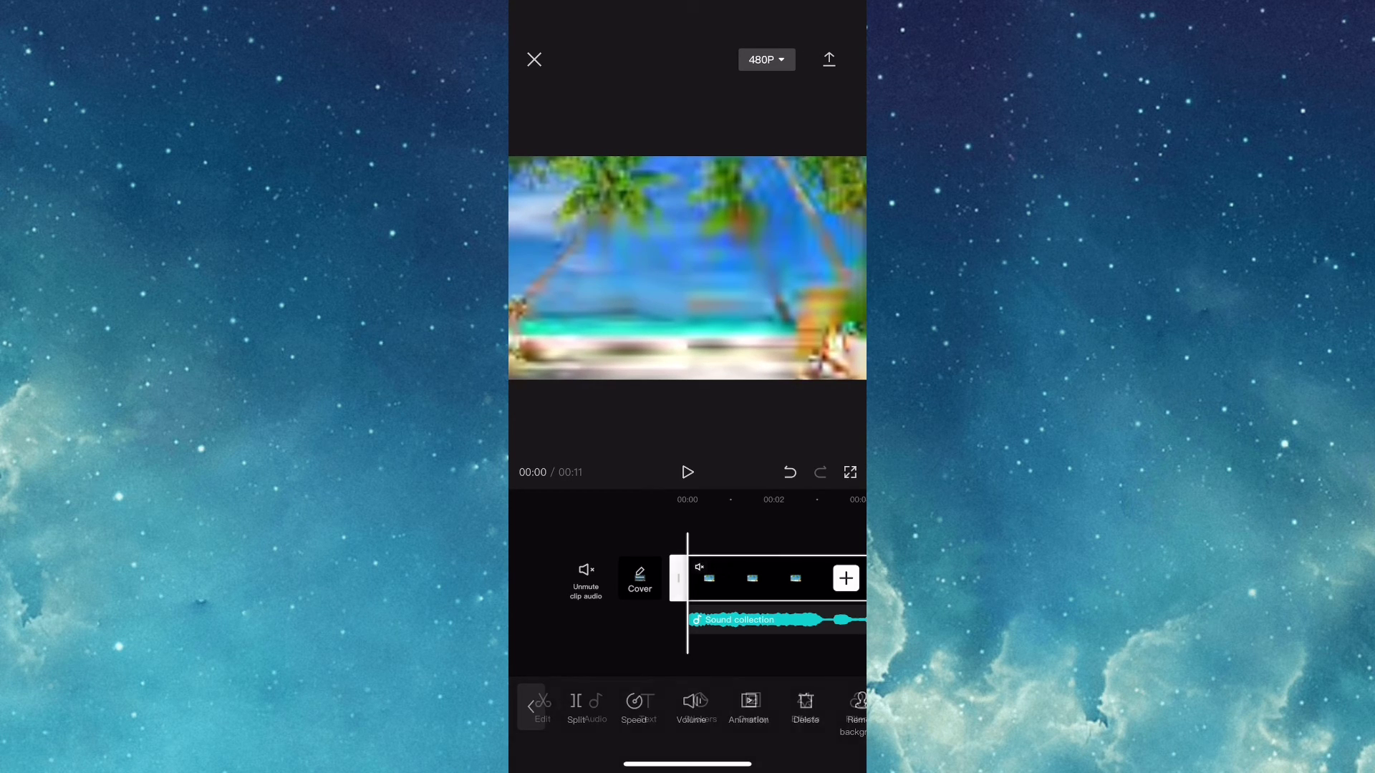
click(767, 59)
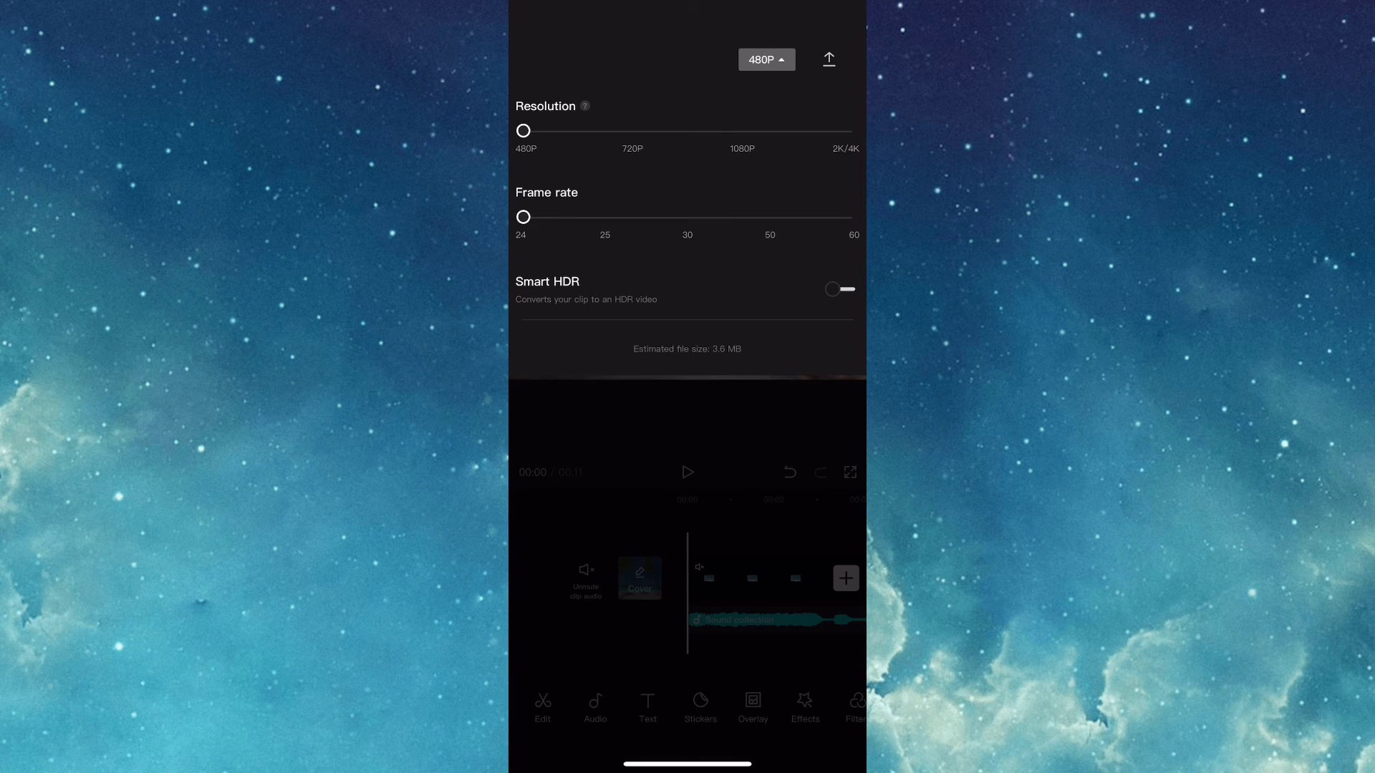
- Export the blurry beach video at 1080P and 30 fps
drag(523, 129, 742, 131)
drag(523, 217, 688, 218)
click(765, 59)
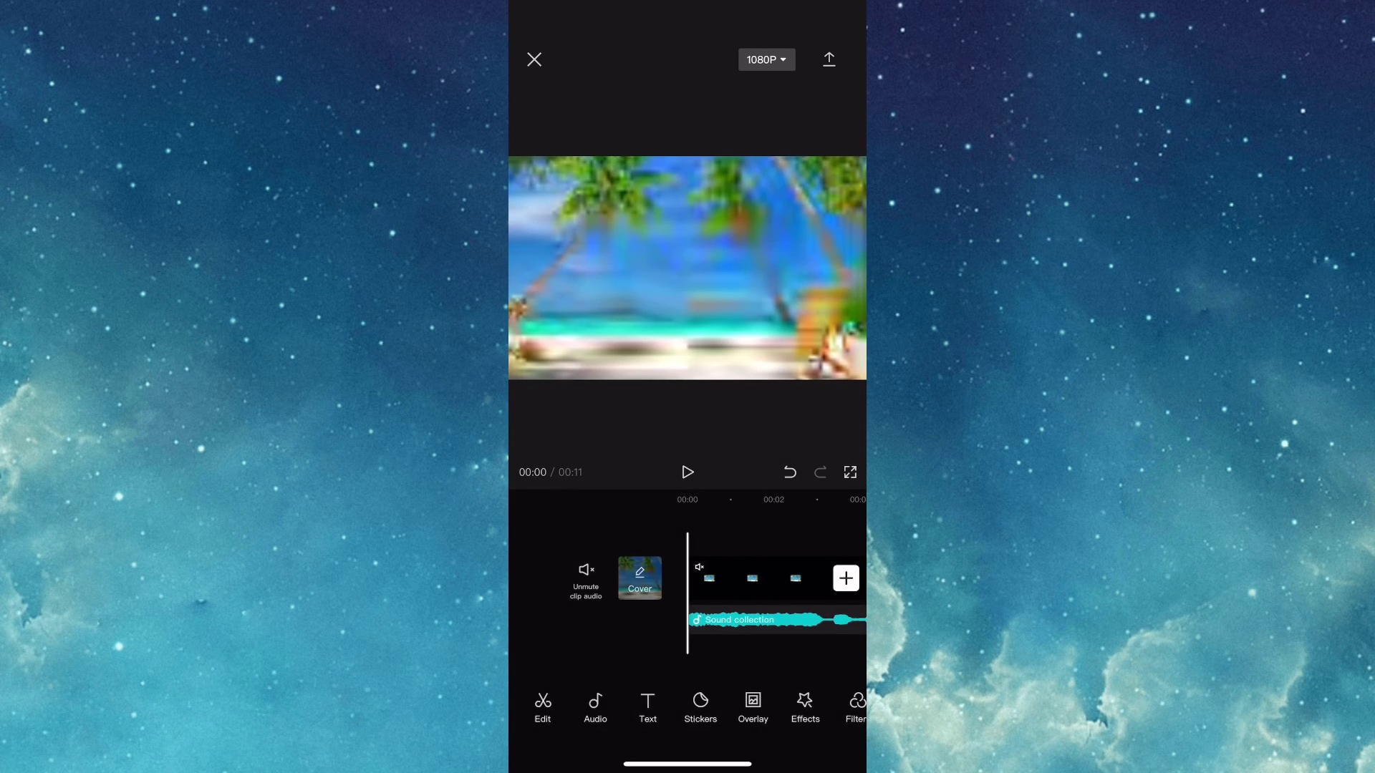
click(828, 59)
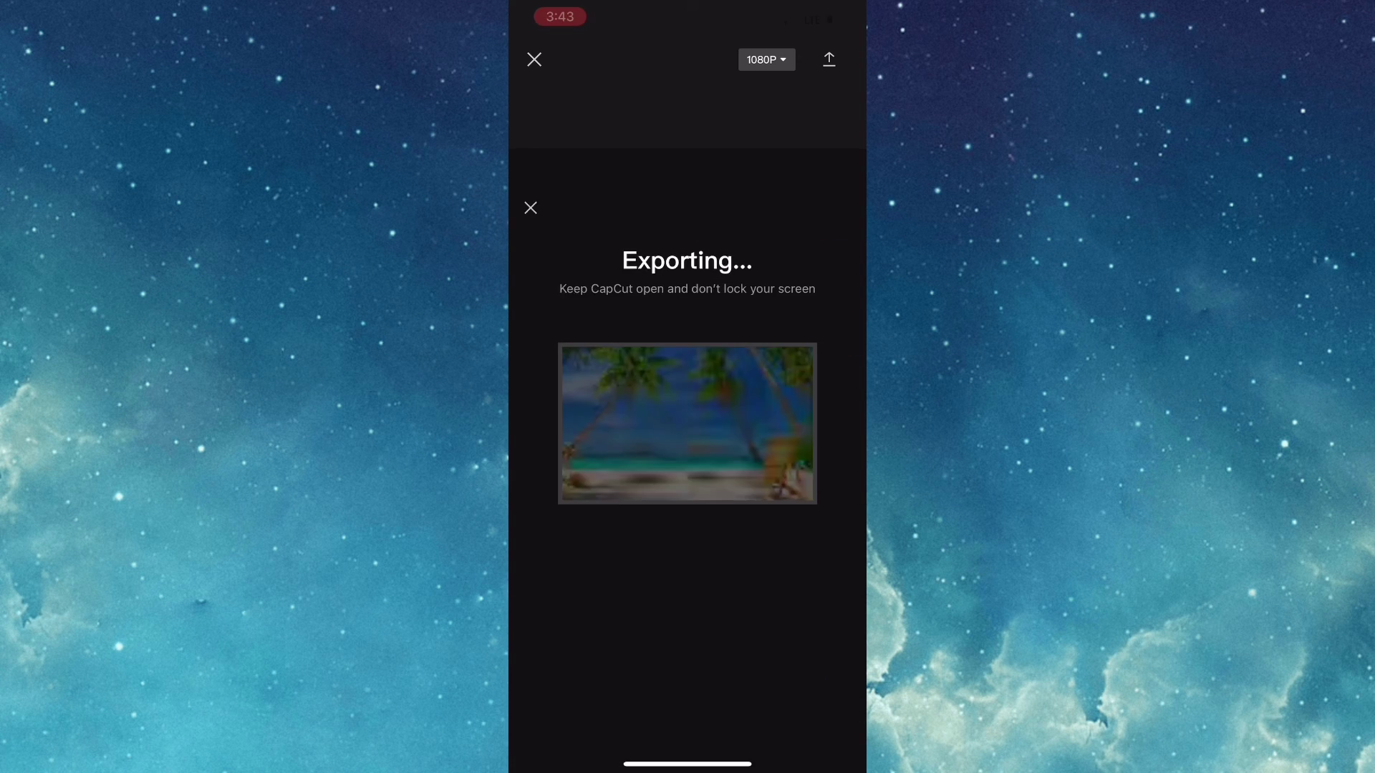